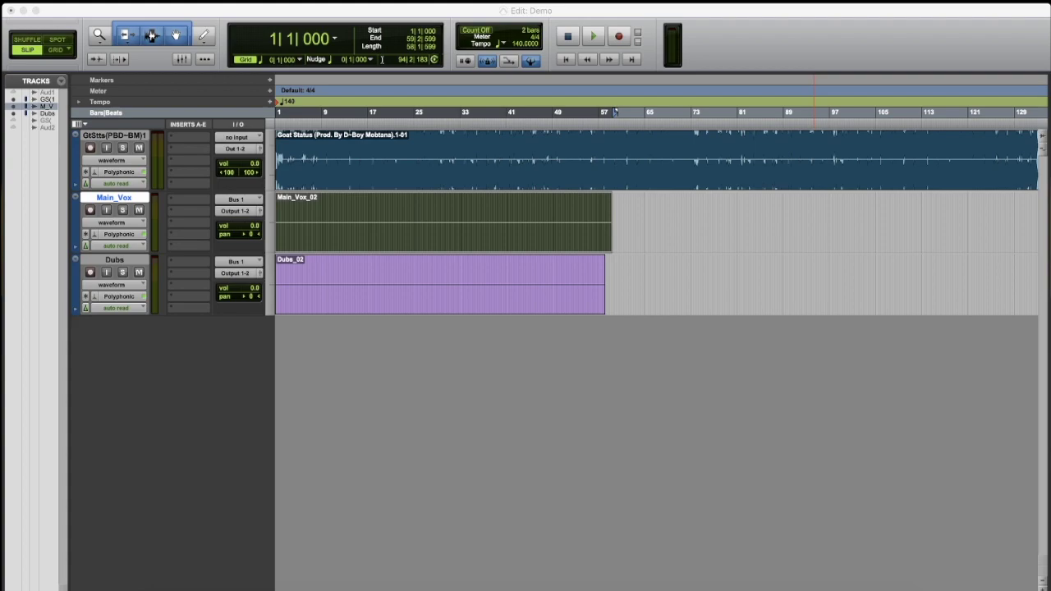
# - Check the Desktop in a file browser, then return to the Pro Tools session
pyautogui.click(319, 355)
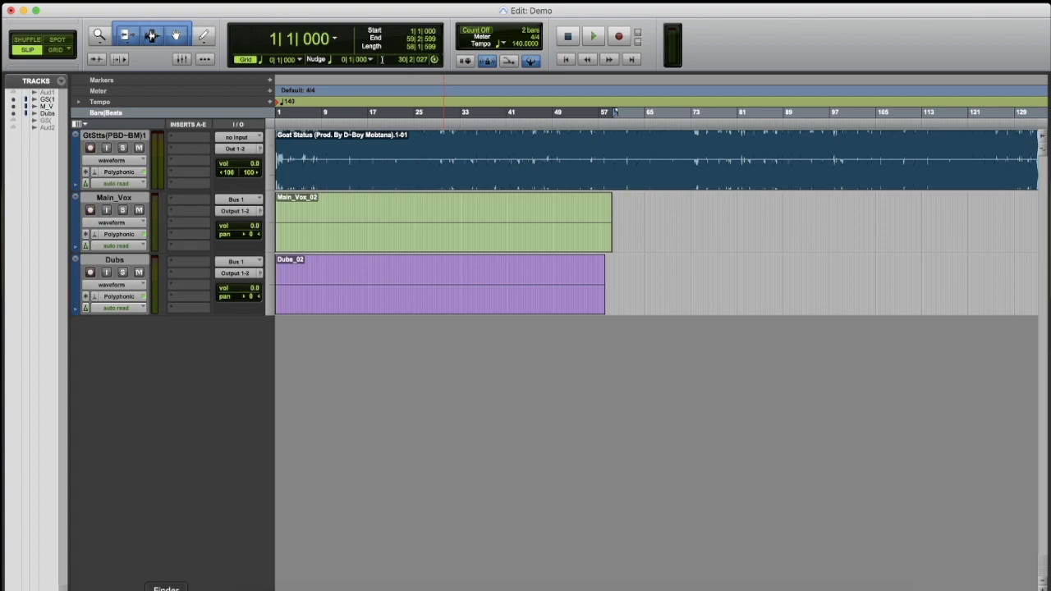
pyautogui.click(166, 587)
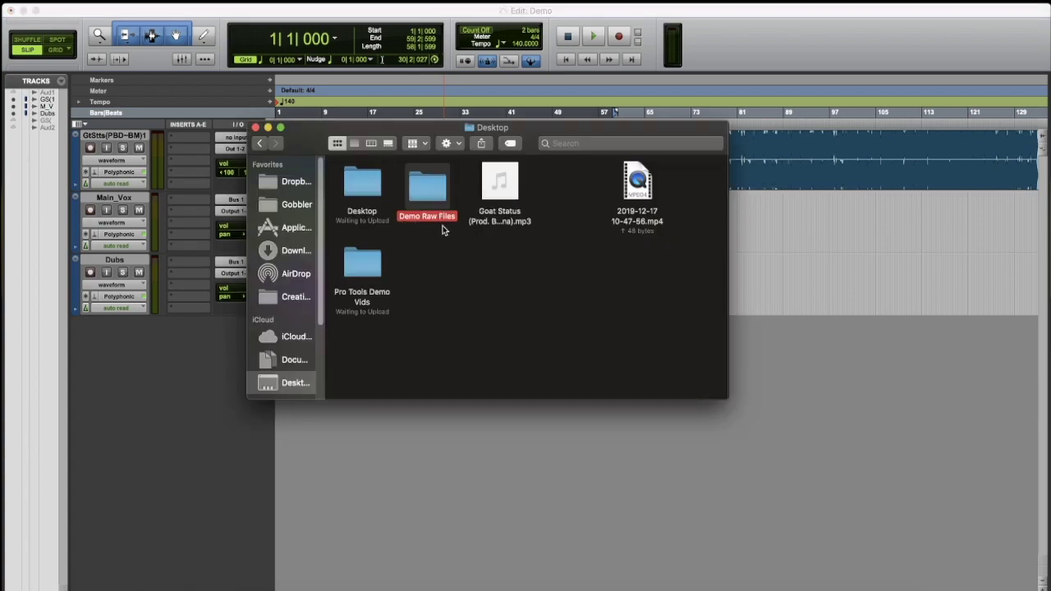
pyautogui.click(791, 283)
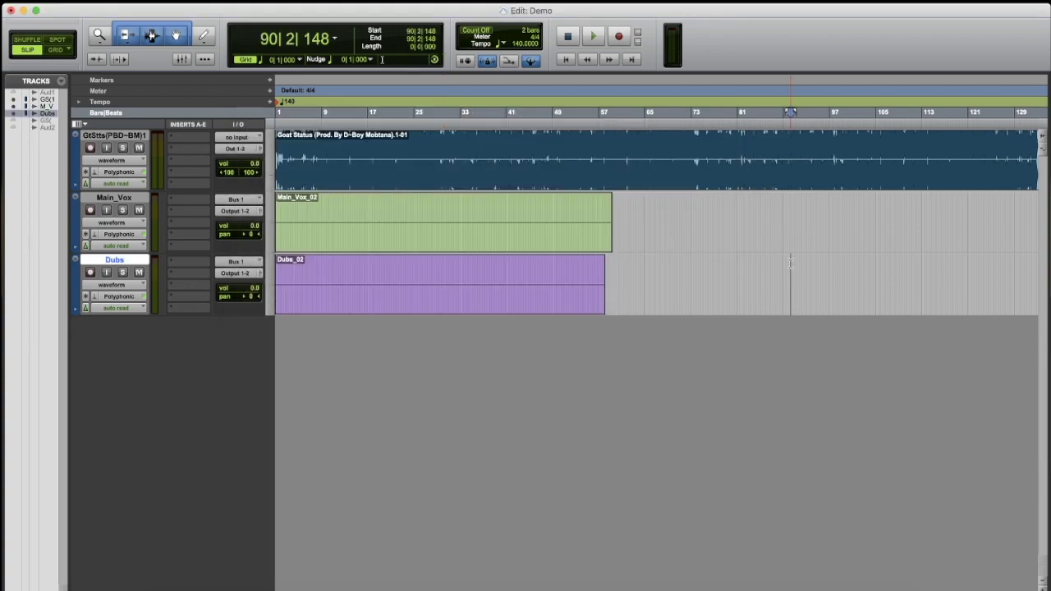
# - Solo the Main_Vox track and select its entire Main_Vox_02 clip
pyautogui.click(333, 178)
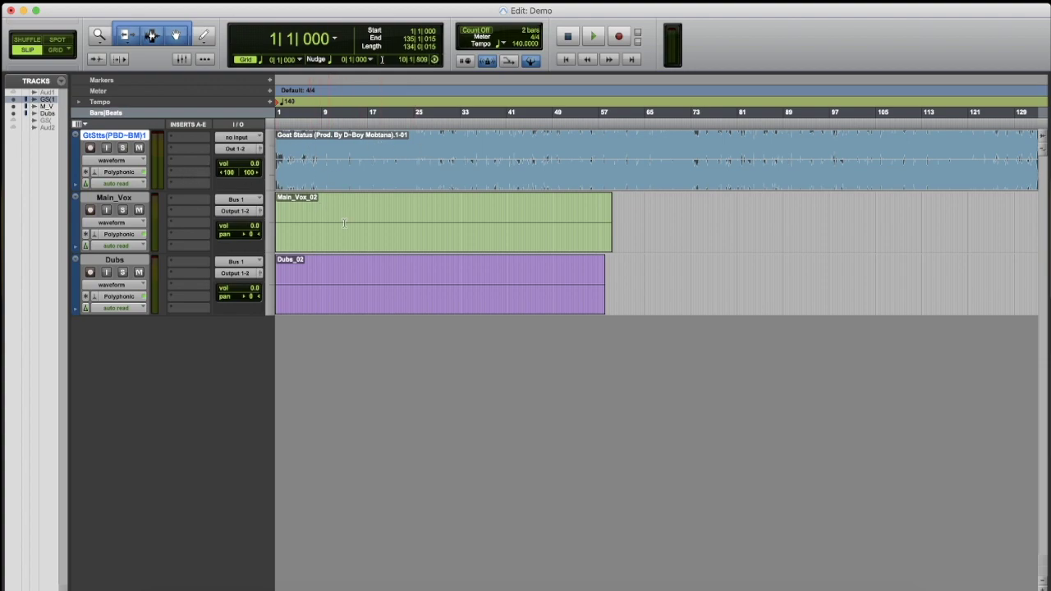
pyautogui.click(123, 209)
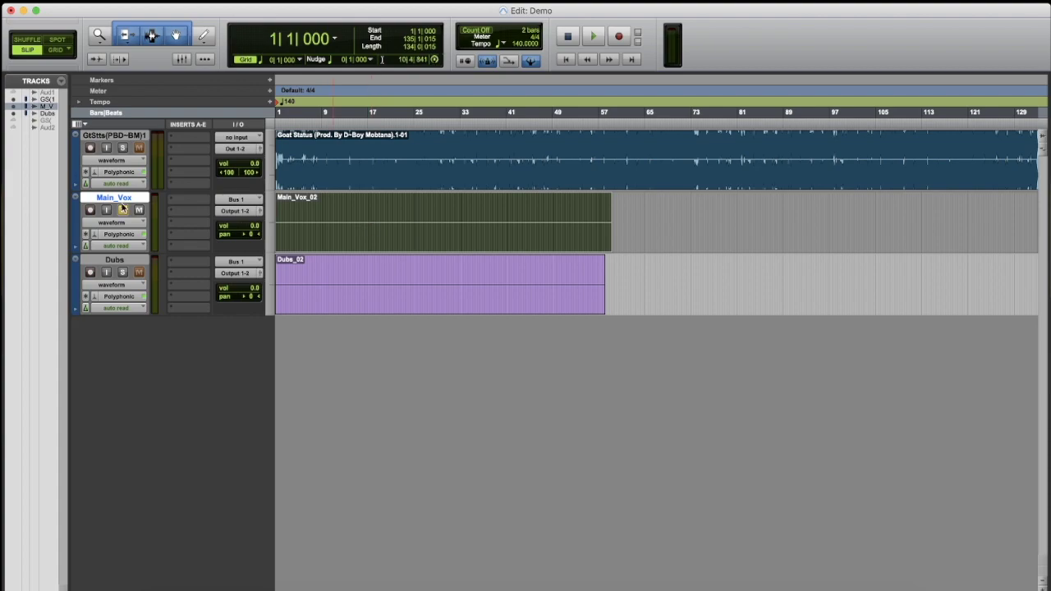
pyautogui.click(401, 275)
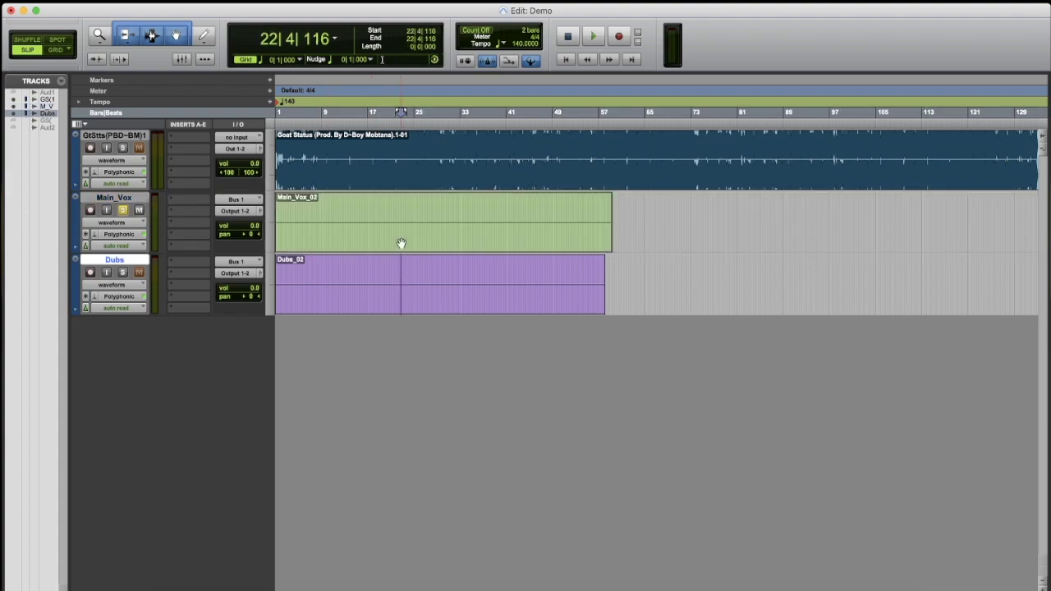
pyautogui.click(400, 243)
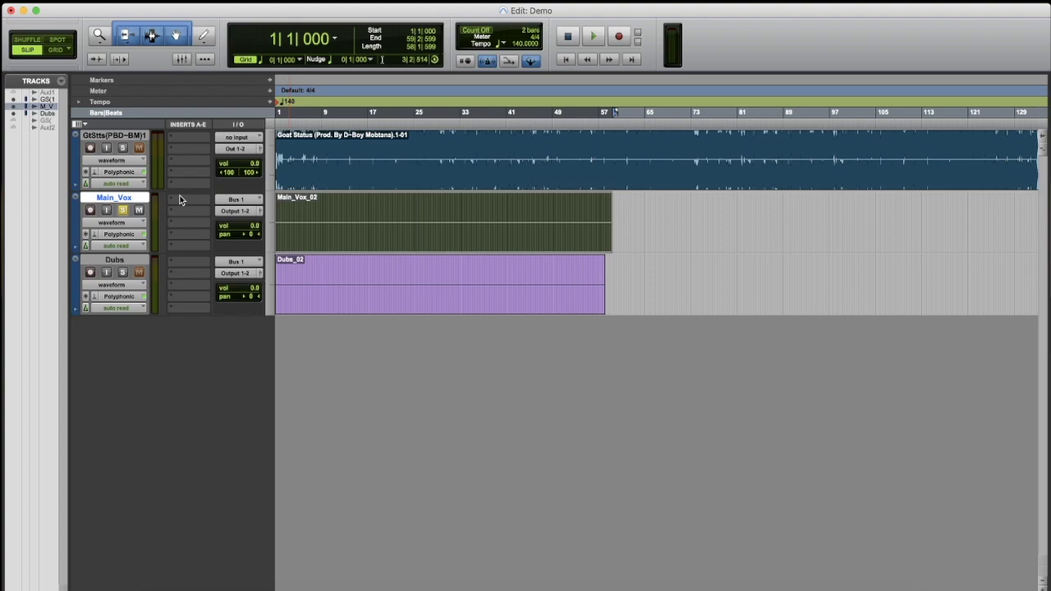
# - Bounce the solo vocals to WAV 'Demo (Main_Vox)', with Demo Raw Files as the destination
pyautogui.press('super+alt+b')
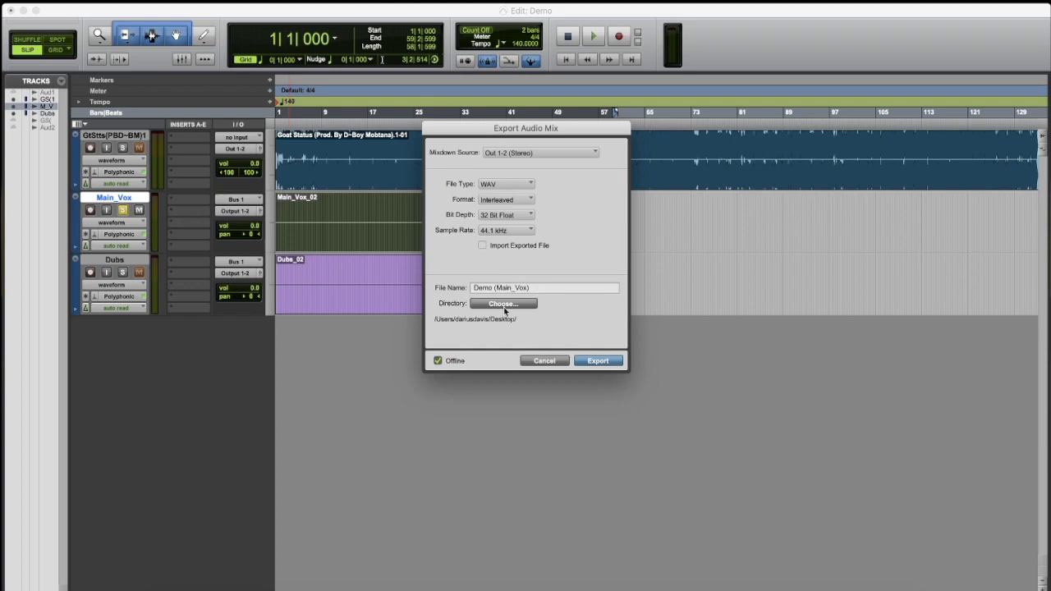
pyautogui.click(511, 303)
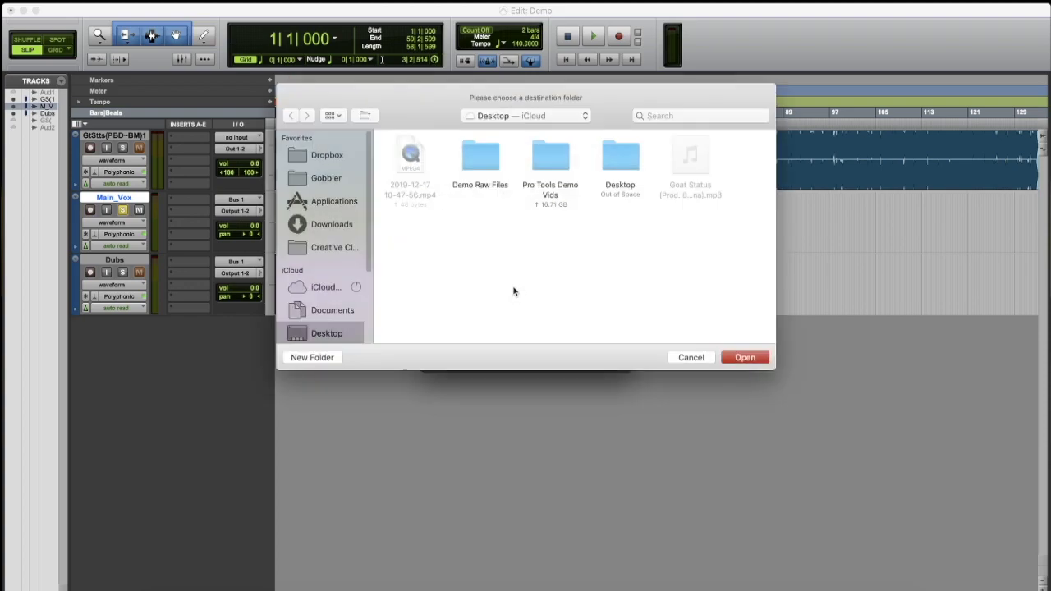
pyautogui.doubleClick(478, 153)
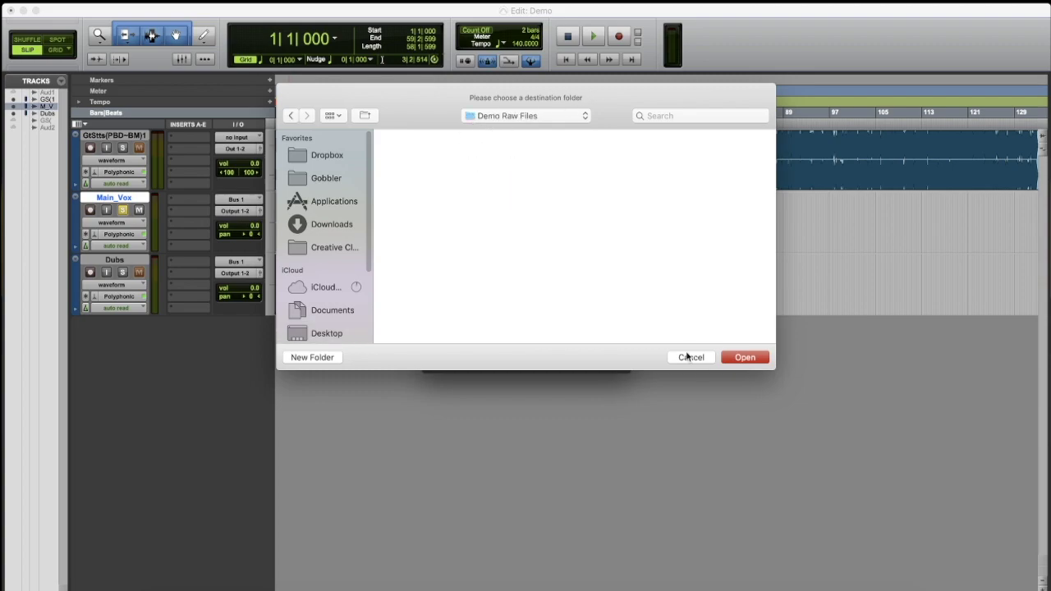
pyautogui.click(757, 361)
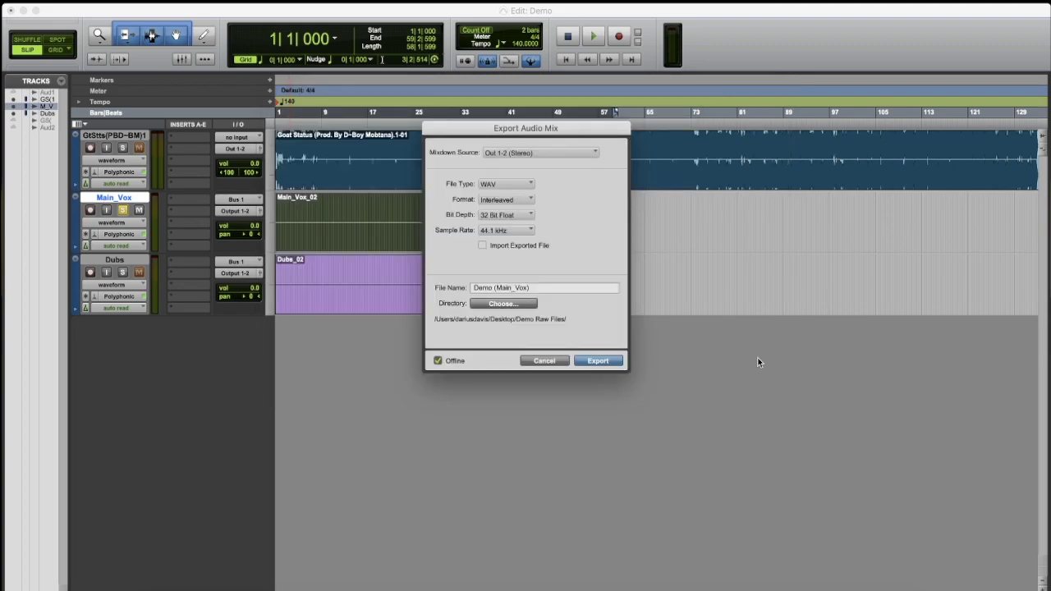
pyautogui.click(611, 363)
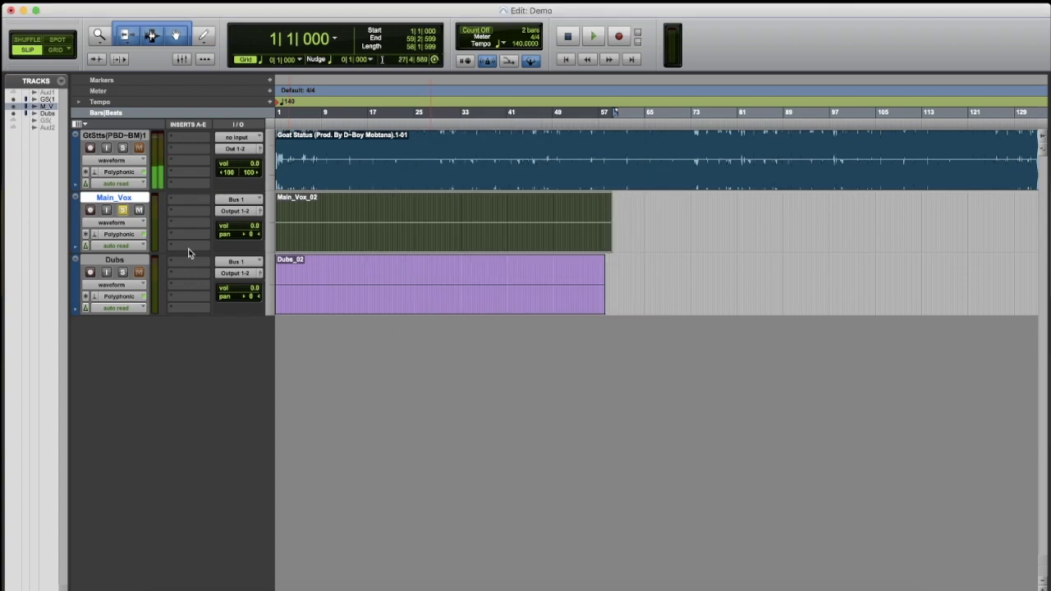
# - Unsolo Main_Vox, solo Dubs, and select the whole Dubs_02 clip
pyautogui.click(122, 272)
pyautogui.click(122, 210)
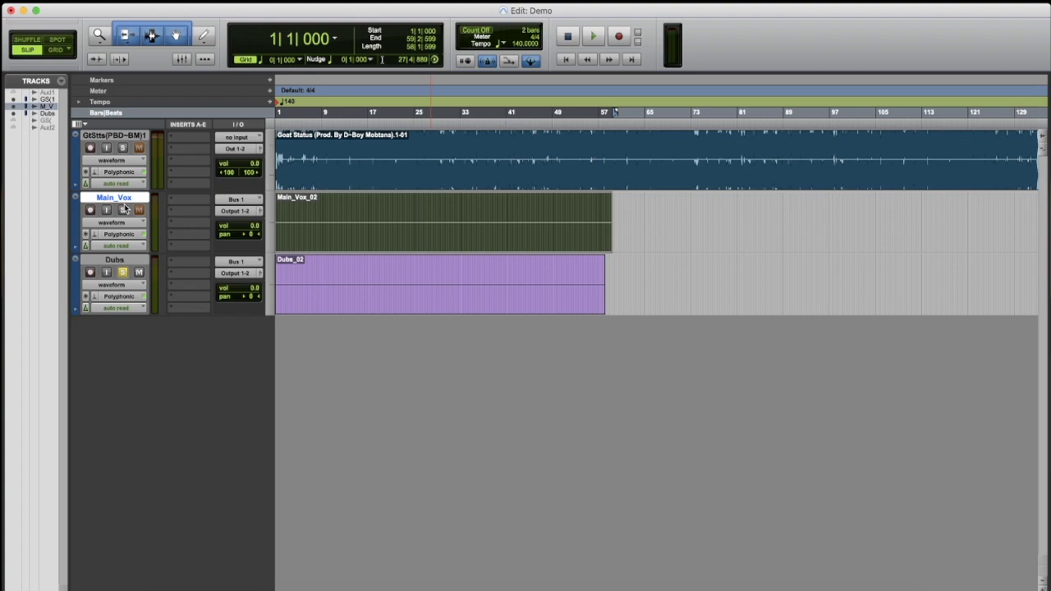
pyautogui.click(343, 309)
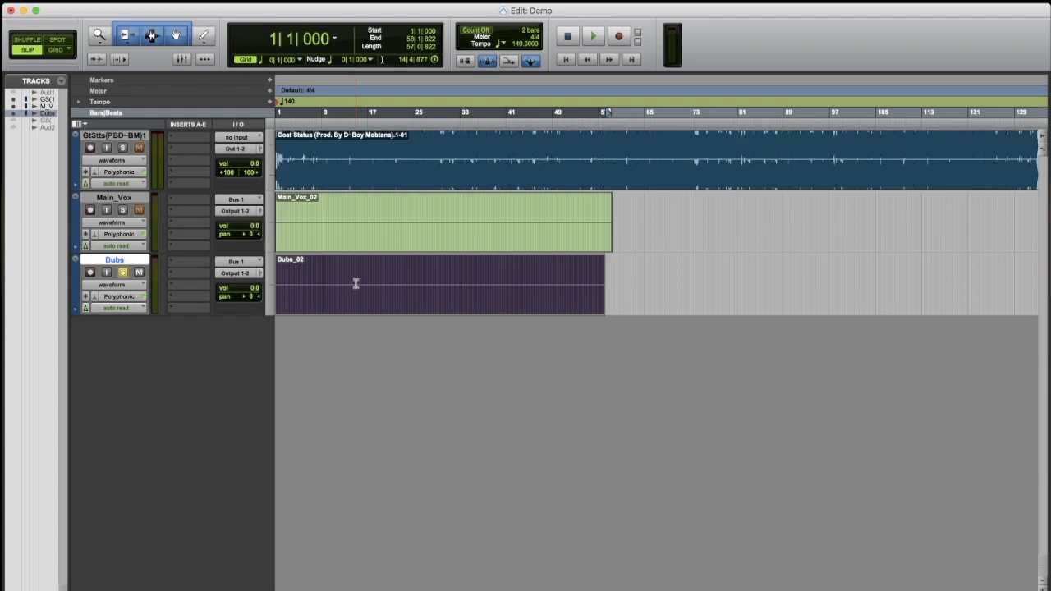
# - Bounce the Dubs to WAV, renaming the file to 'Demo (Dubs)'
pyautogui.press('super+alt+b')
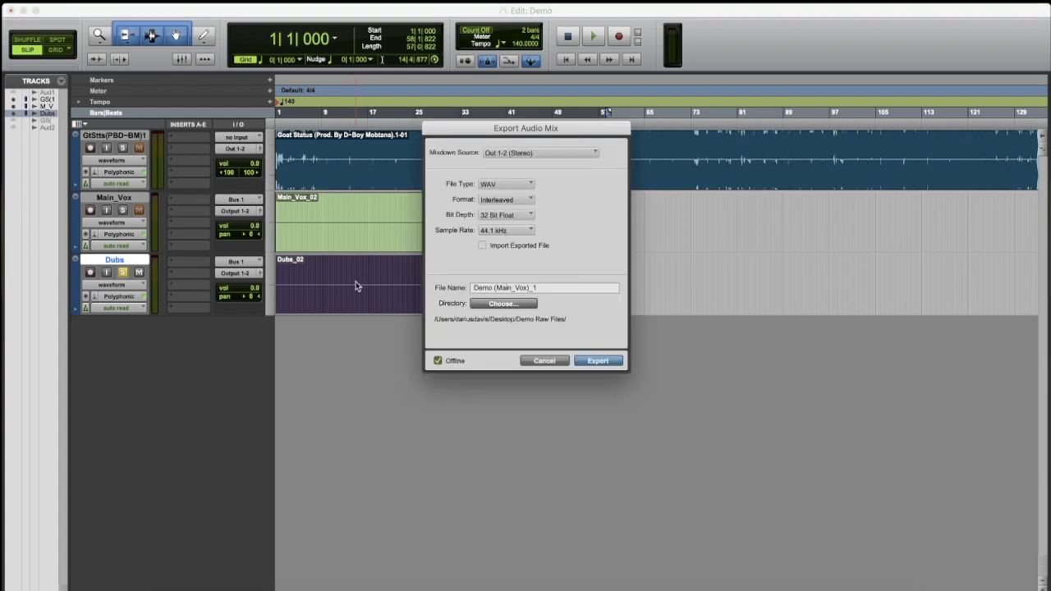
pyautogui.moveTo(540, 287); pyautogui.dragTo(498, 287)
pyautogui.press('BackSpace')
pyautogui.write('D')
pyautogui.write('ubs')
pyautogui.click(606, 359)
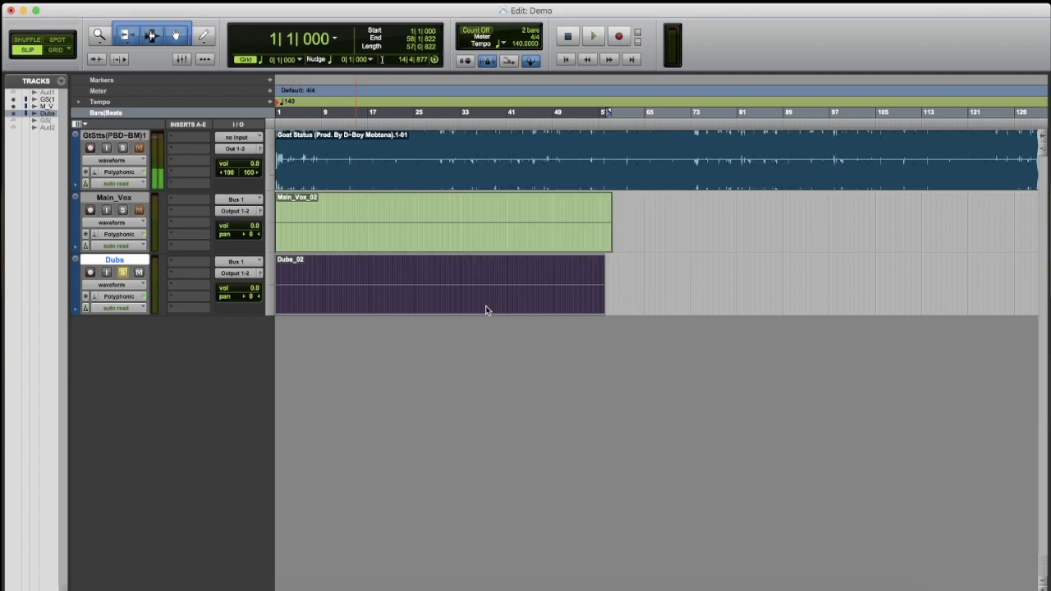
# - Open Demo Raw Files from the desktop and drag the Goat Status mp3 into it
pyautogui.click(23, 10)
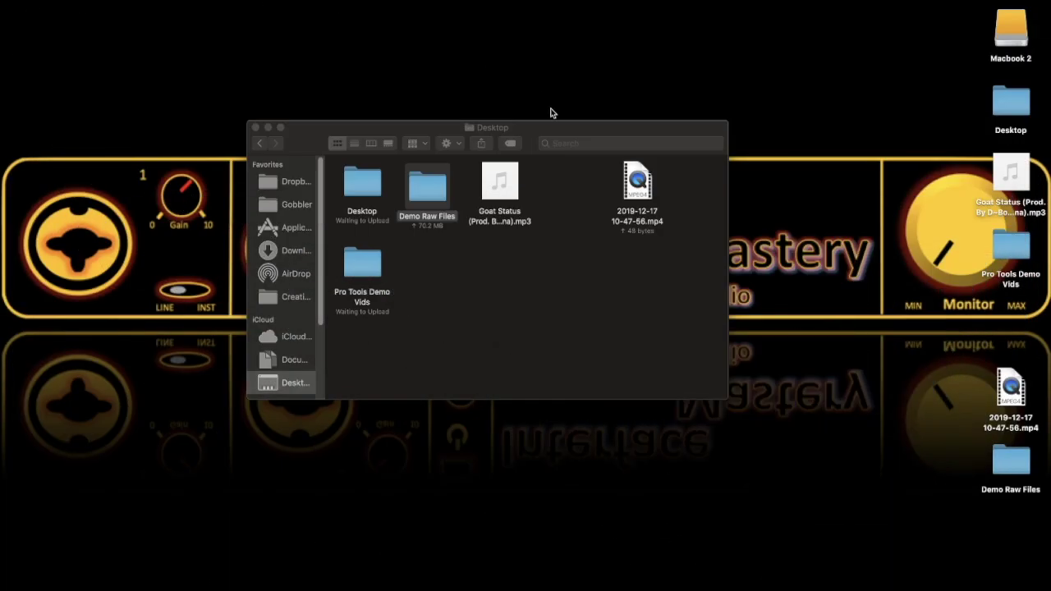
pyautogui.doubleClick(437, 188)
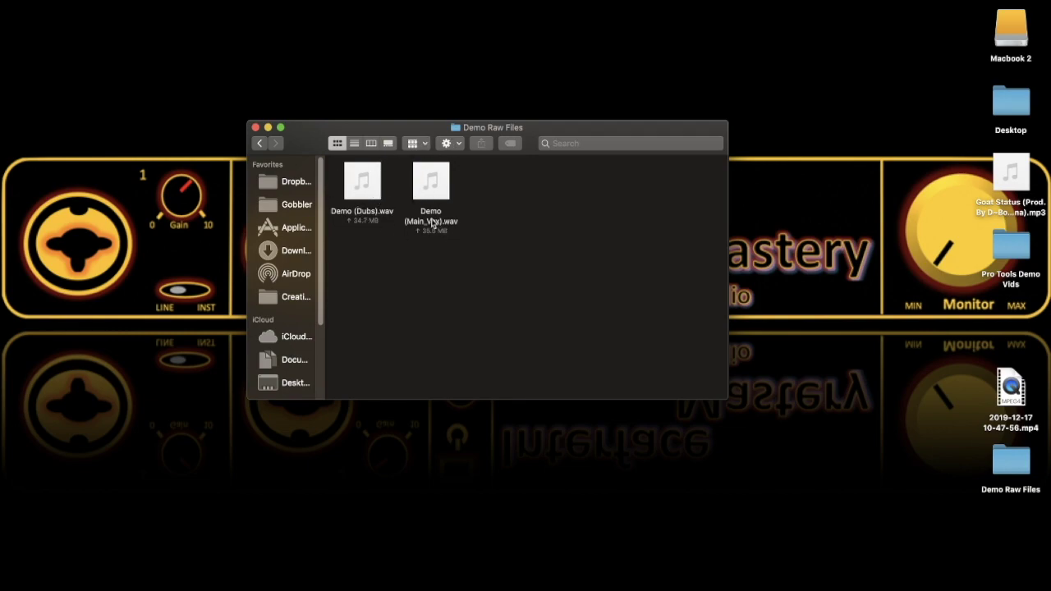
pyautogui.moveTo(1010, 174); pyautogui.dragTo(474, 226)
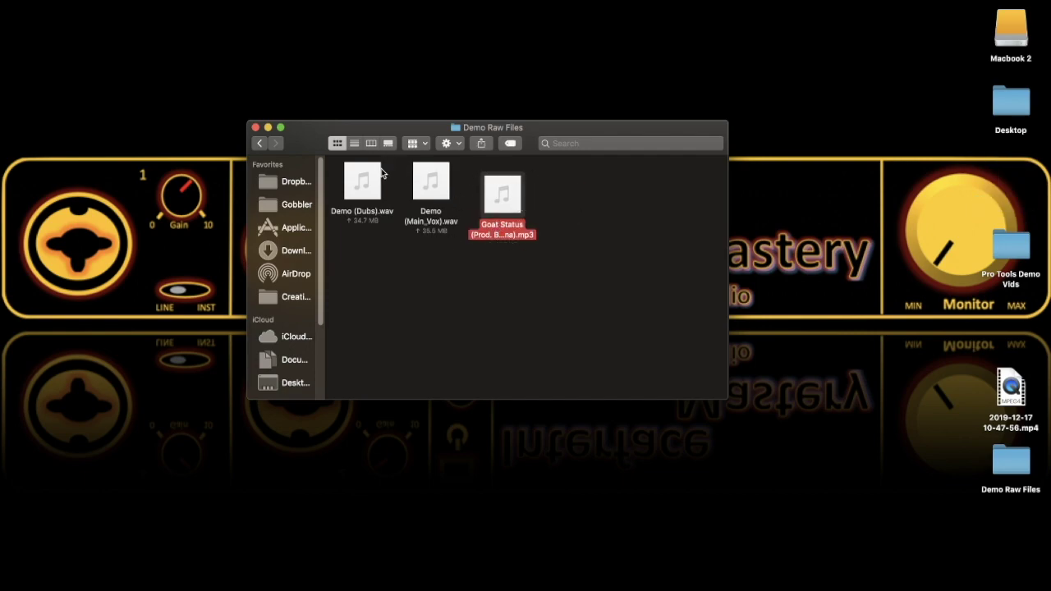
pyautogui.click(417, 202)
pyautogui.press('space')
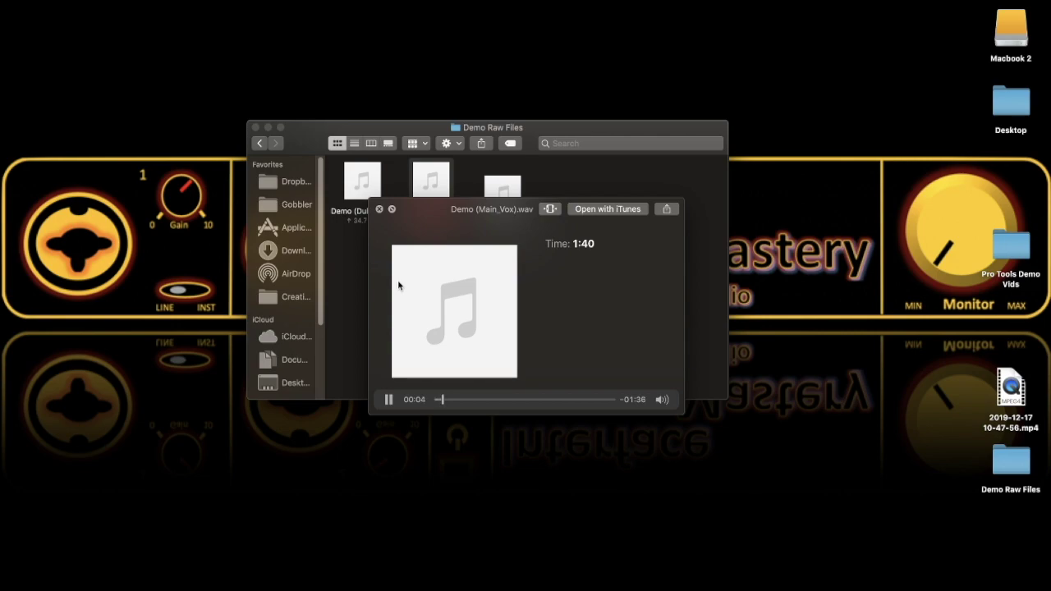
pyautogui.press('space')
pyautogui.click(369, 190)
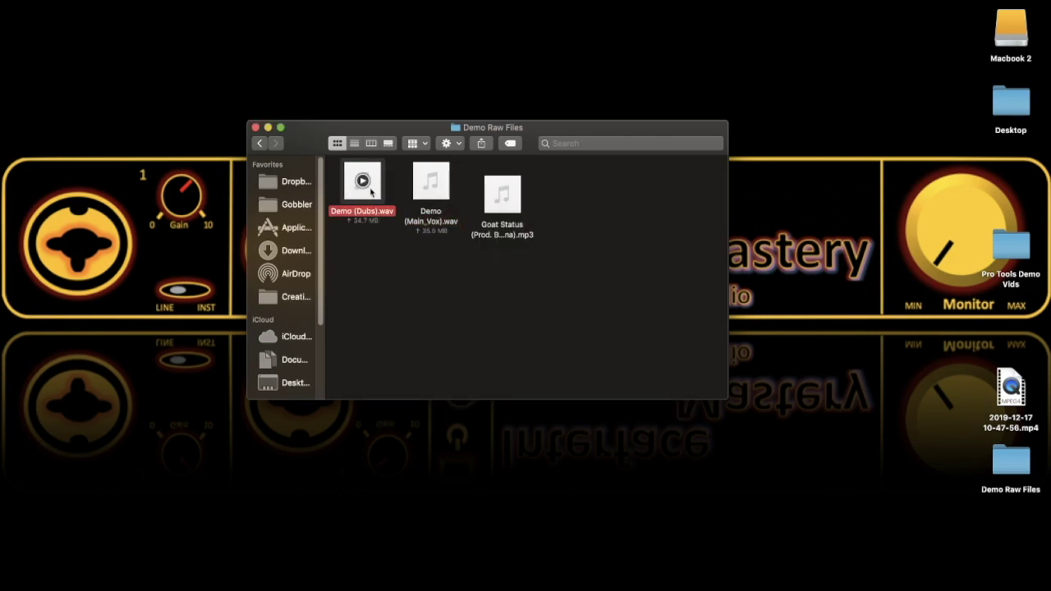
pyautogui.press('space')
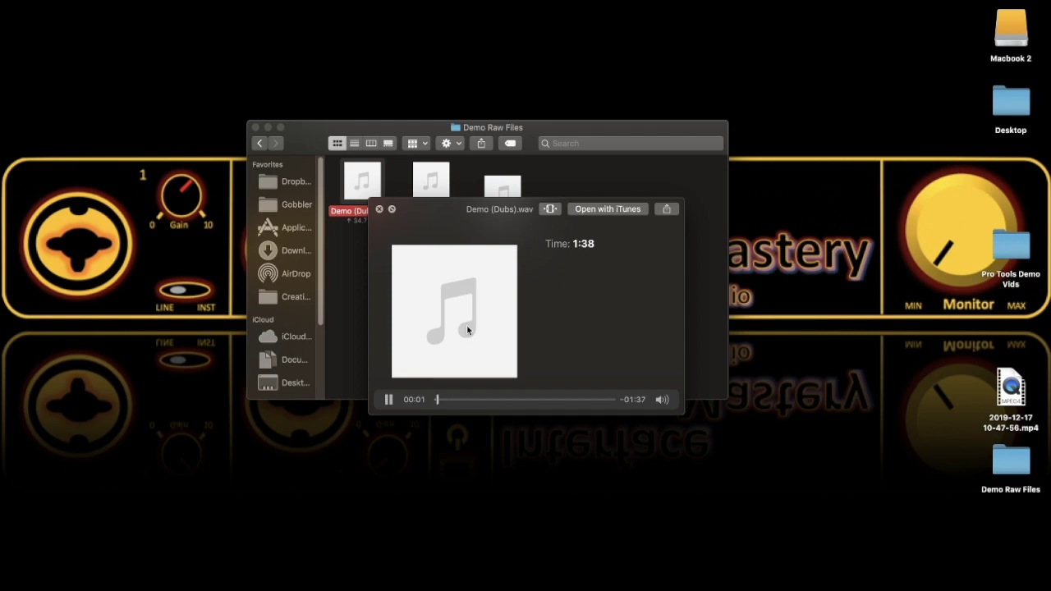
pyautogui.press('space')
pyautogui.click(485, 212)
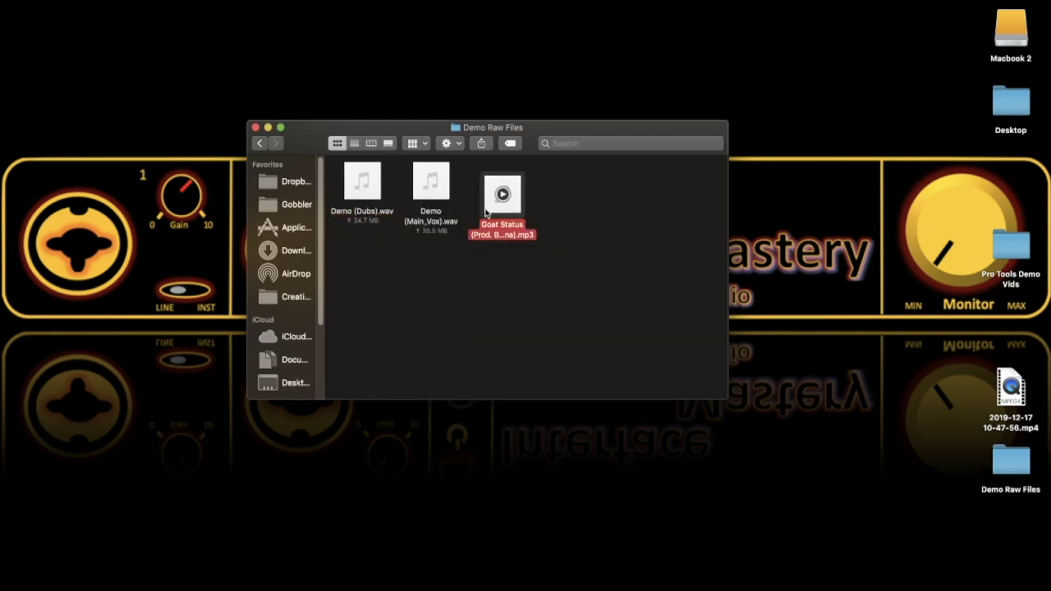
pyautogui.press('space')
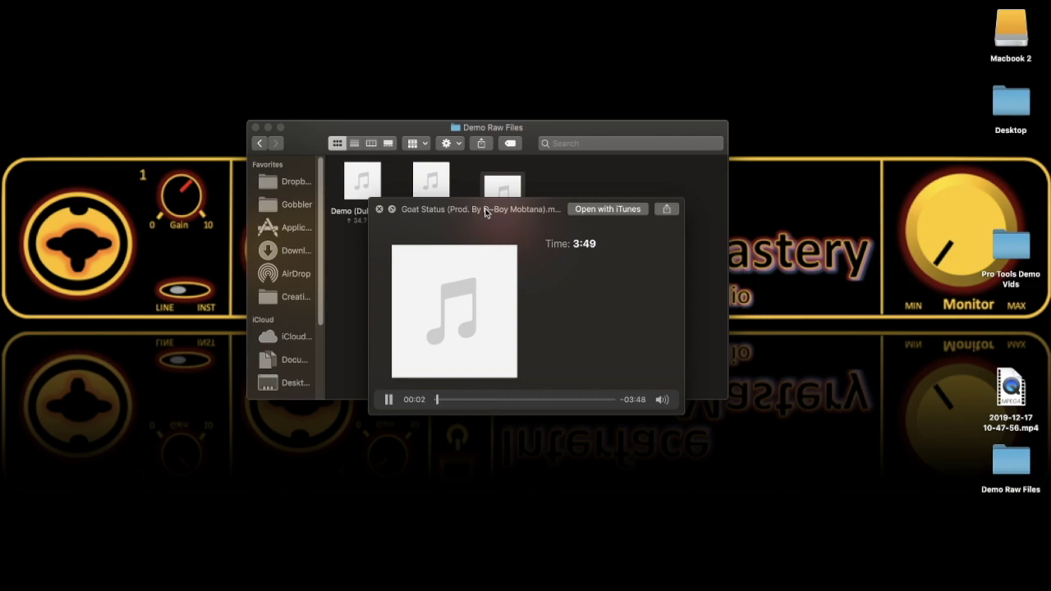
pyautogui.press('space')
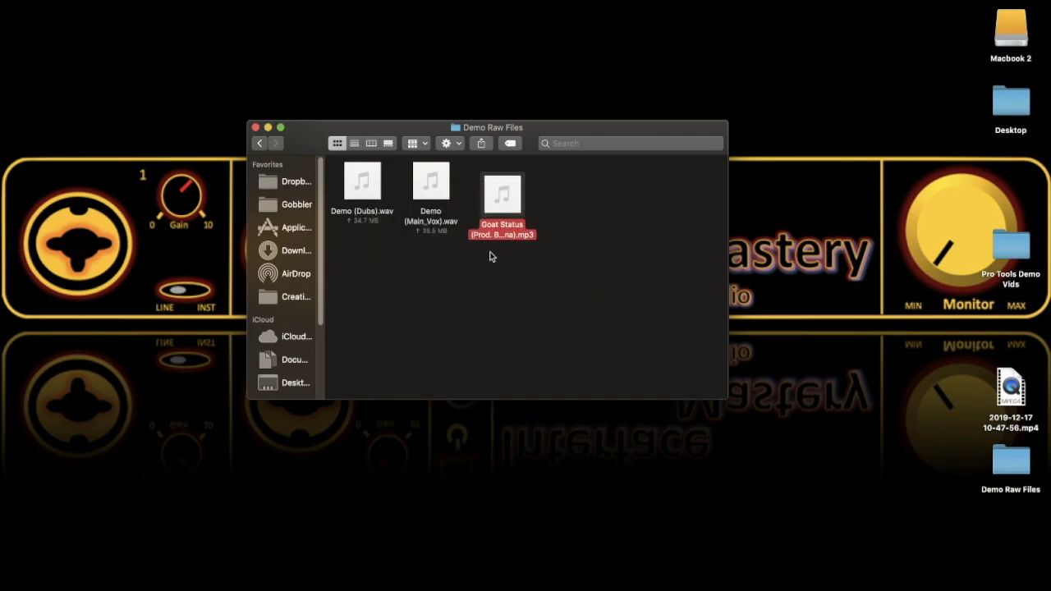
# - Clean up the Demo Raw Files icons by name and close the folder window
pyautogui.click(479, 274)
pyautogui.rightClick(479, 269)
pyautogui.moveTo(517, 383)
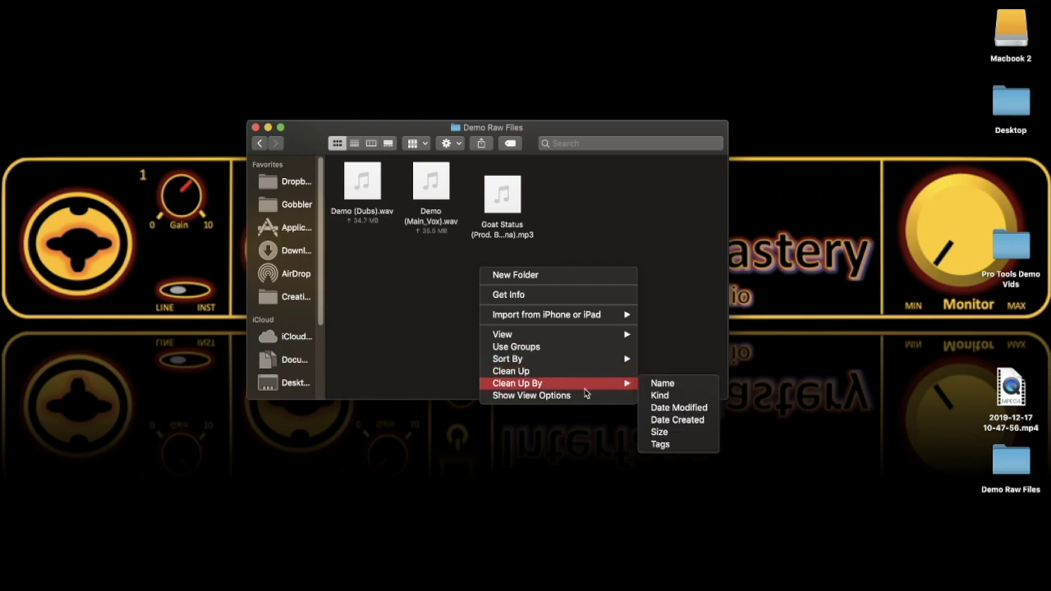
pyautogui.click(662, 383)
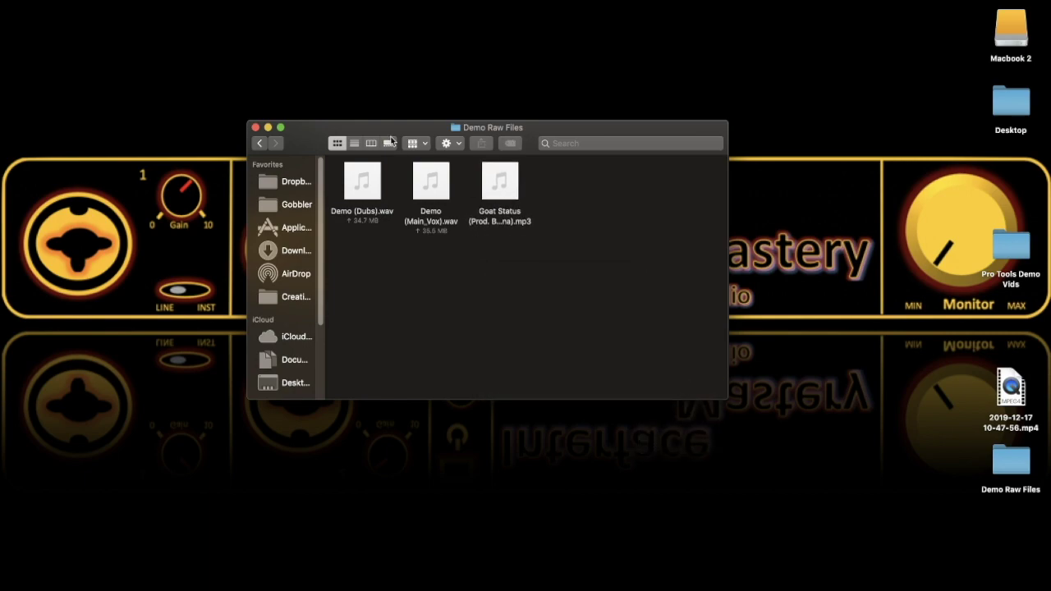
pyautogui.click(255, 128)
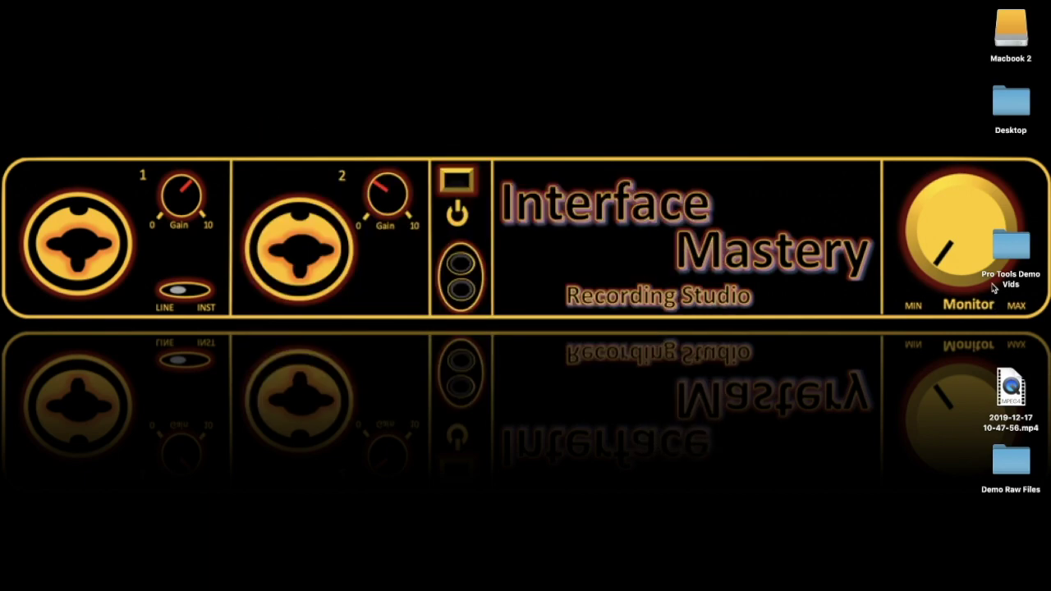
# - Compress Demo Raw Files to a zip and move the archive to the desktop centre
pyautogui.rightClick(1001, 466)
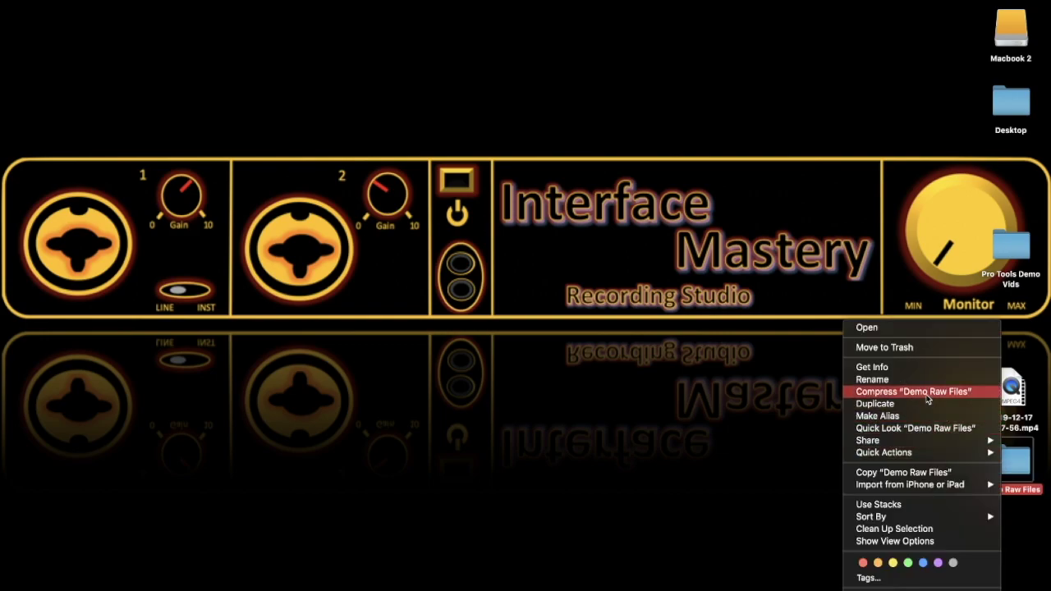
pyautogui.click(928, 399)
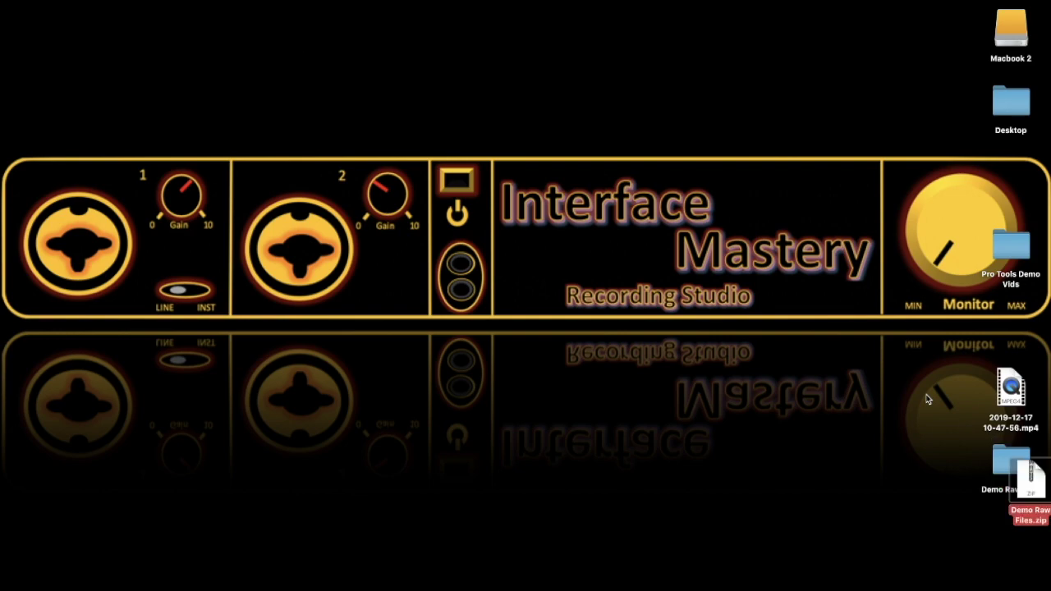
pyautogui.moveTo(1013, 467); pyautogui.dragTo(522, 291)
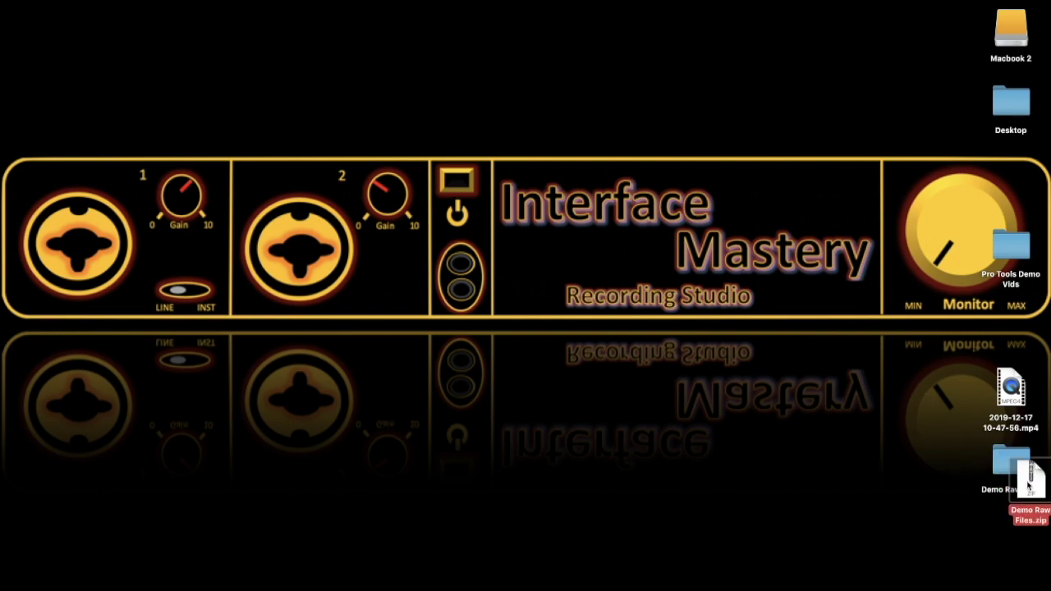